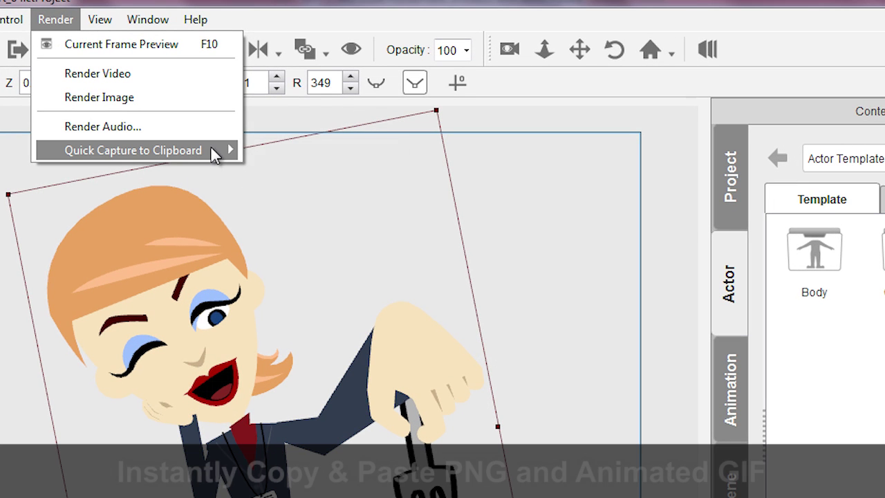
Copy the characters to the clipboard as a transparent PNG and paste them onto the slide.
mouse_move(212, 150)
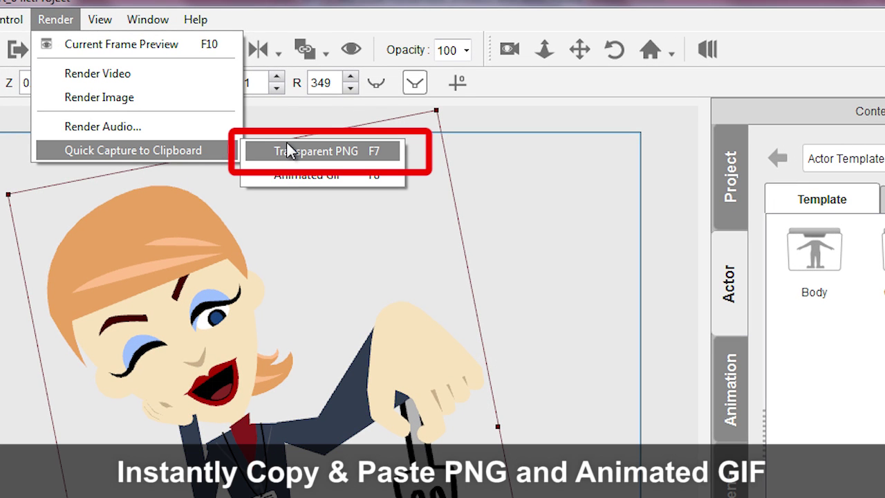
click(286, 150)
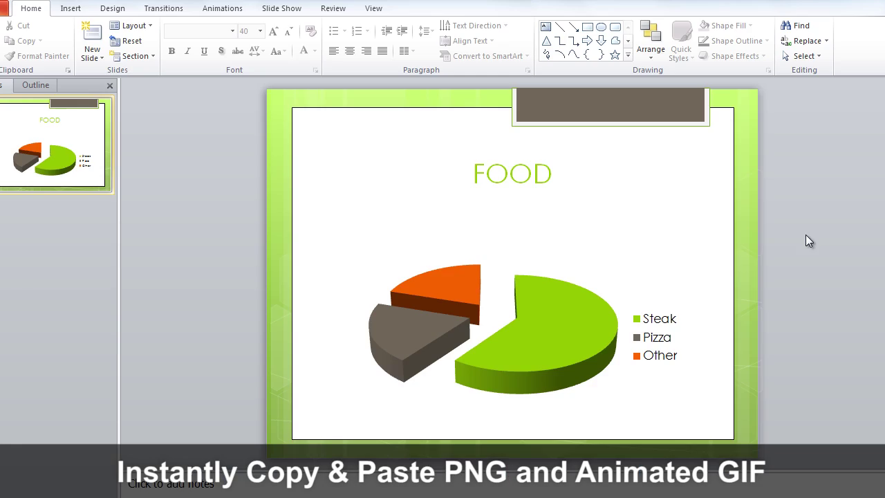
key(ctrl+v)
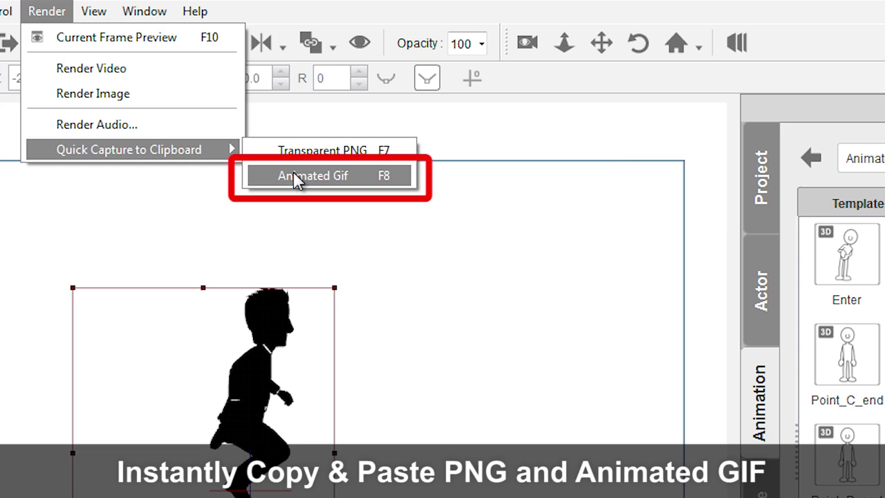
Paste a transparent animated GIF of the characters, then render transparent ProRes 4444 video and play it.
click(296, 177)
click(332, 170)
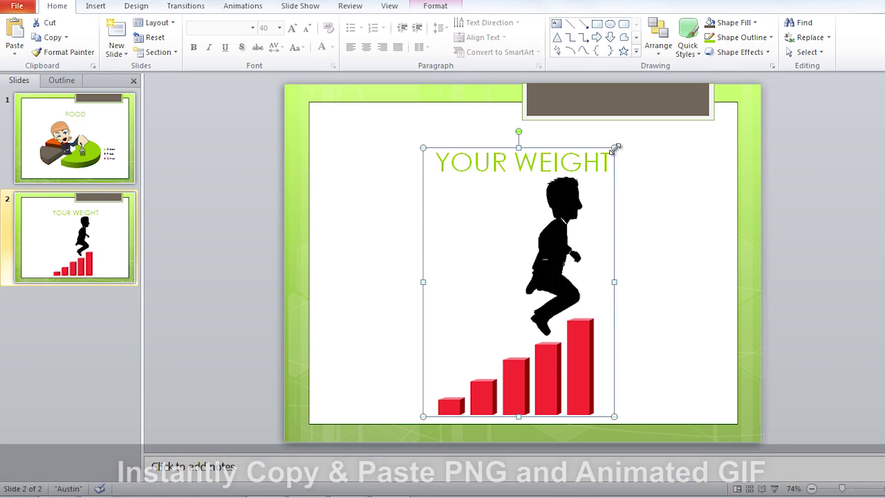
key(F5)
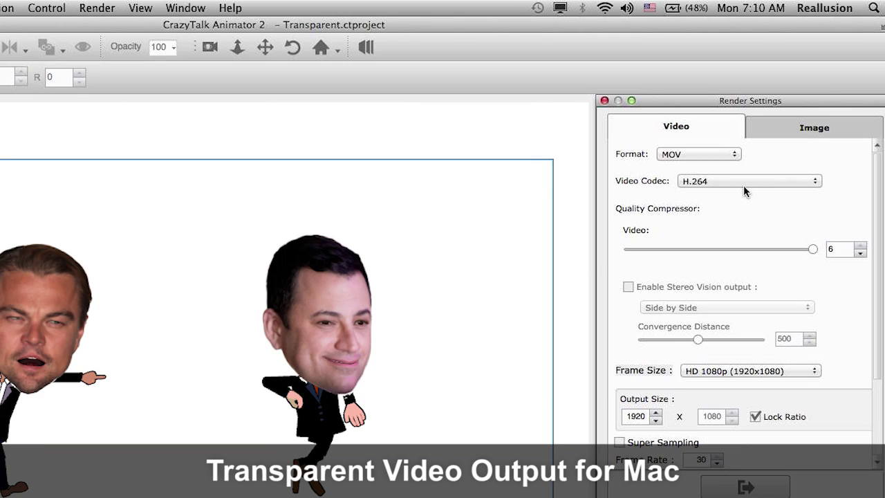
click(781, 125)
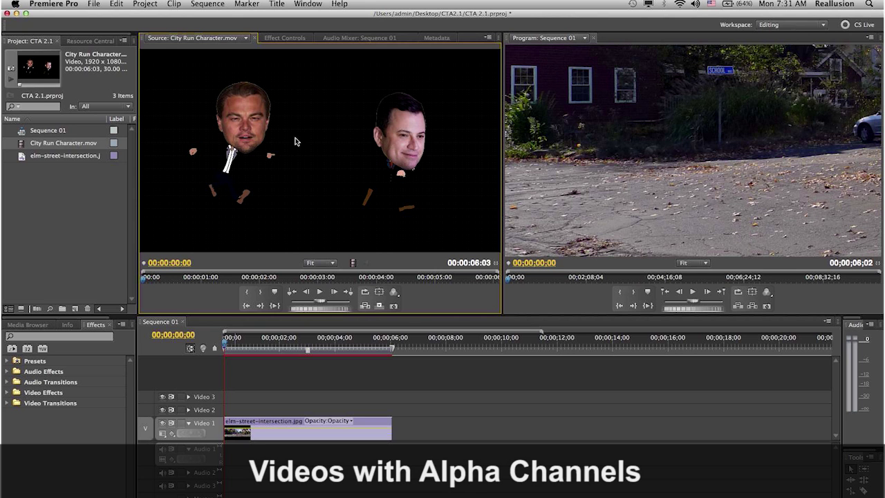
key(space)
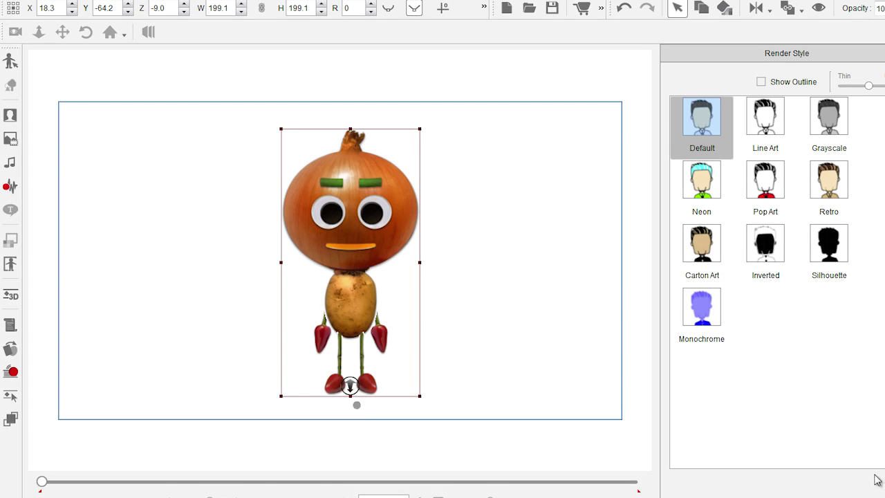
Darken the onion's head and make it purple, shift its torso to green, and tint the man's face pink.
click(708, 332)
drag(829, 370, 827, 366)
drag(830, 423, 824, 424)
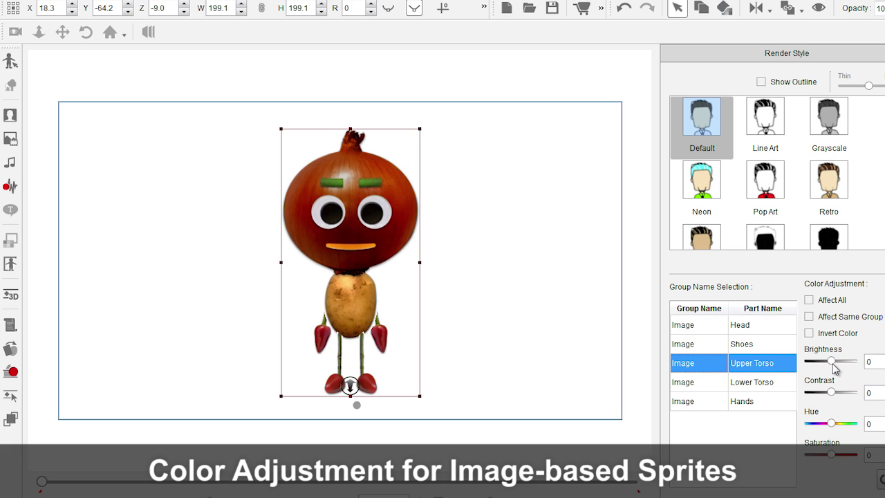
drag(831, 423, 839, 421)
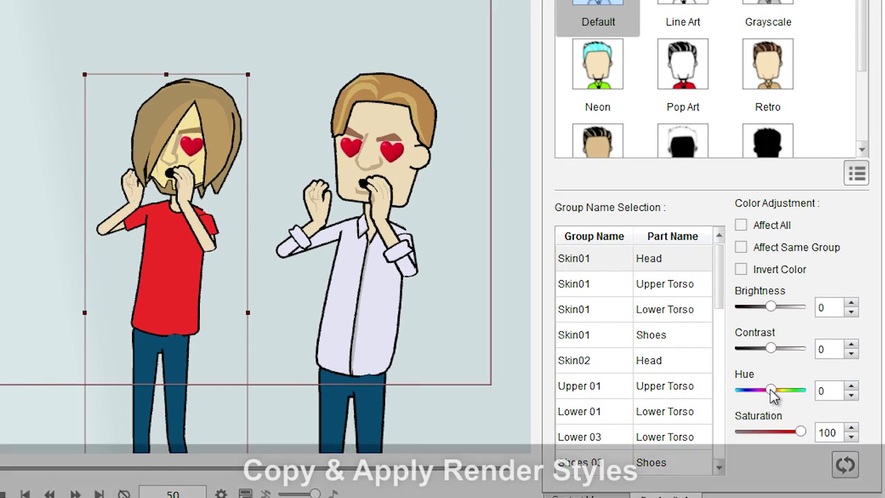
drag(771, 394, 766, 393)
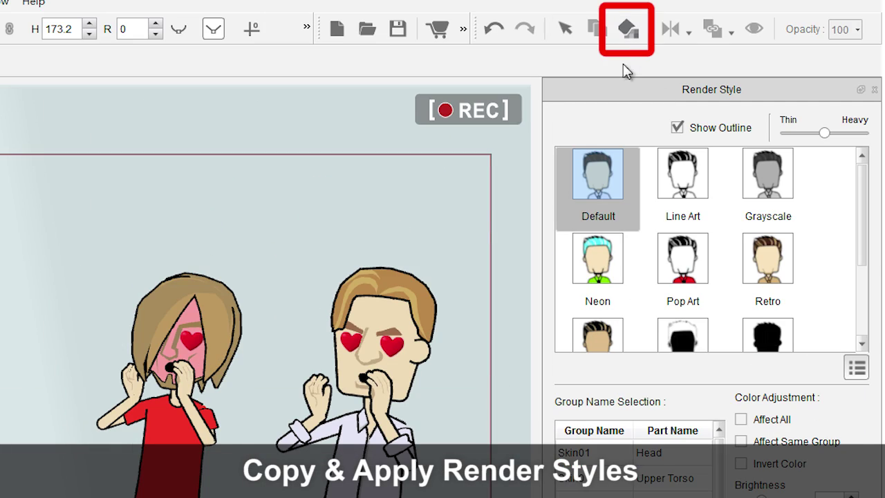
Apply the copied style to the man's head, cones, barrier and ground, and slightly brighten the wheelbarrow.
click(397, 287)
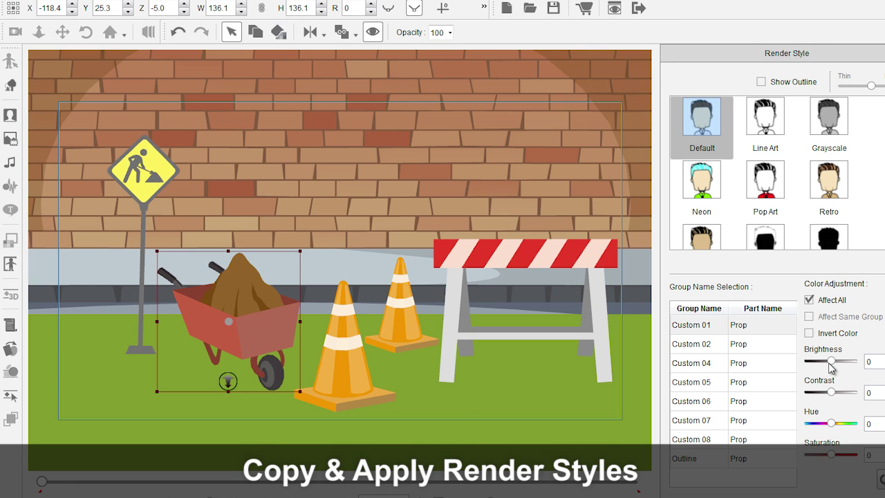
drag(831, 366, 831, 364)
click(353, 320)
click(400, 308)
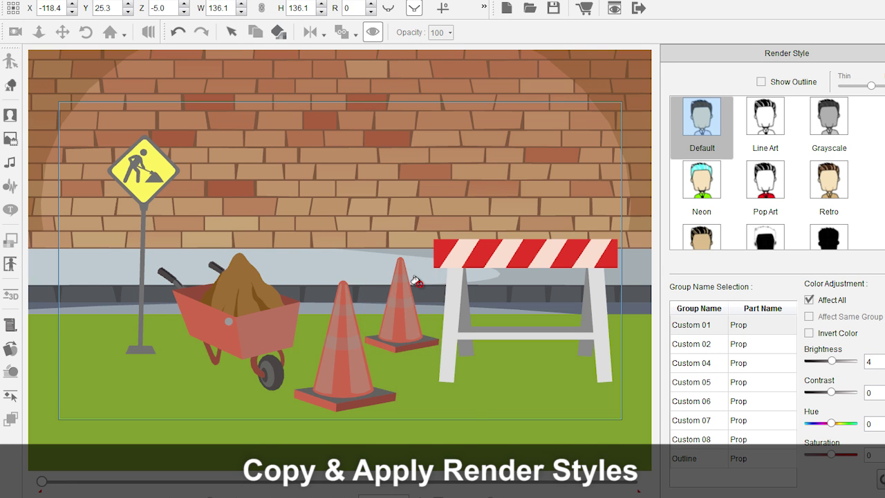
click(484, 254)
click(416, 407)
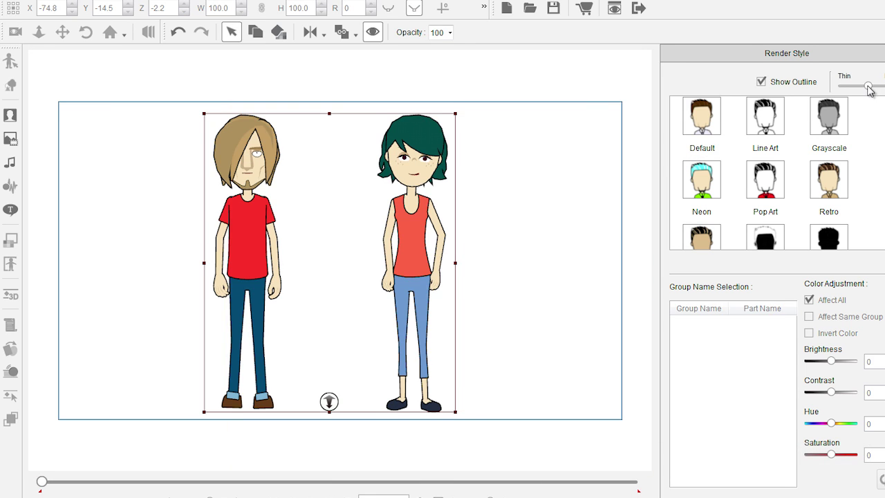
Thicken the characters' outlines and scale up the long-haired man's hand.
drag(867, 87, 826, 65)
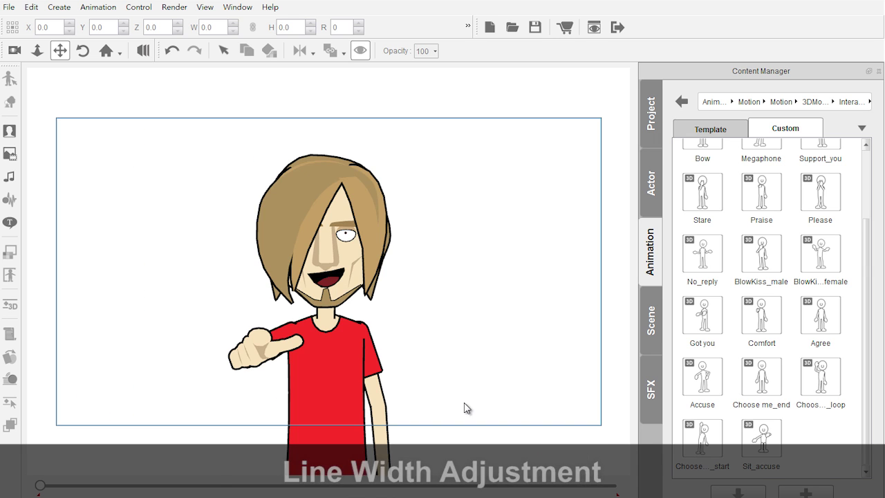
drag(463, 409, 465, 387)
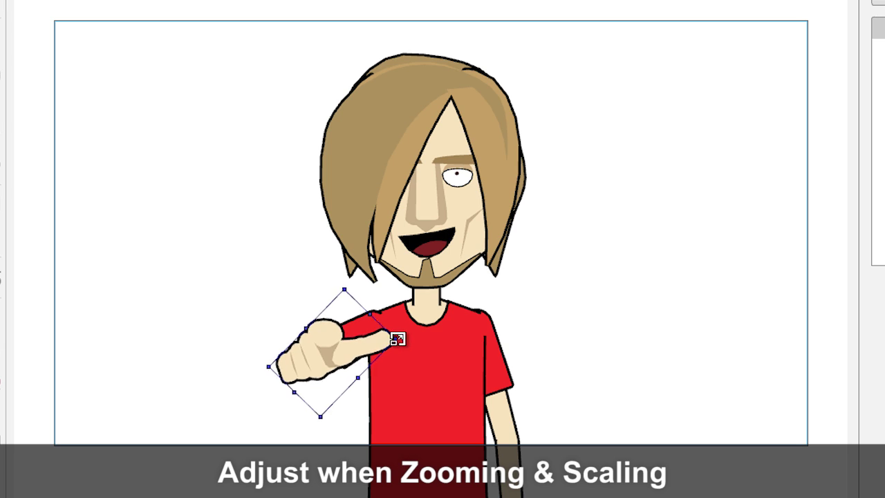
drag(398, 338, 441, 327)
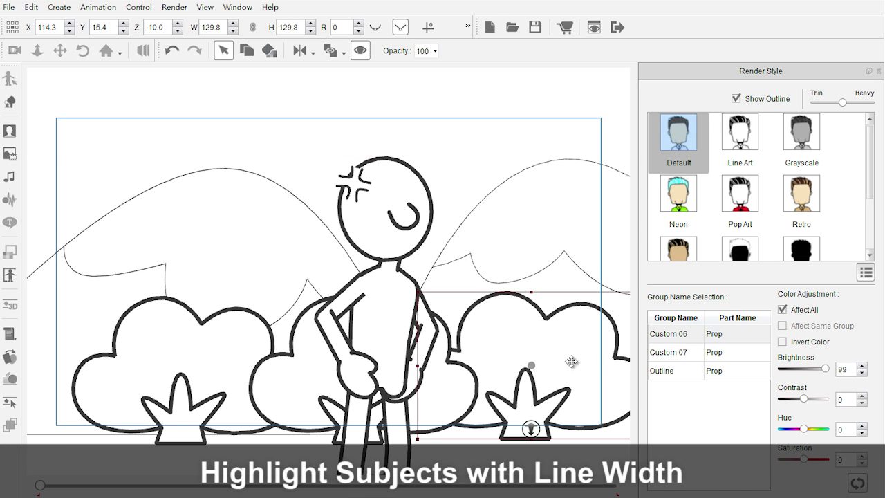
Select the stick figure and make its outlines heavier.
click(287, 388)
click(392, 218)
drag(840, 102, 844, 103)
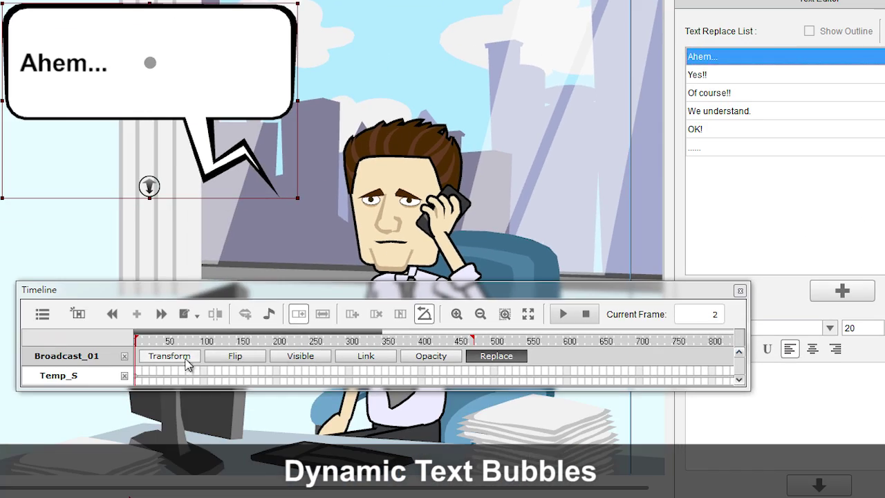
At a later frame, change the bubble text from Ahem... to Yes!! at size 36, centred.
click(159, 341)
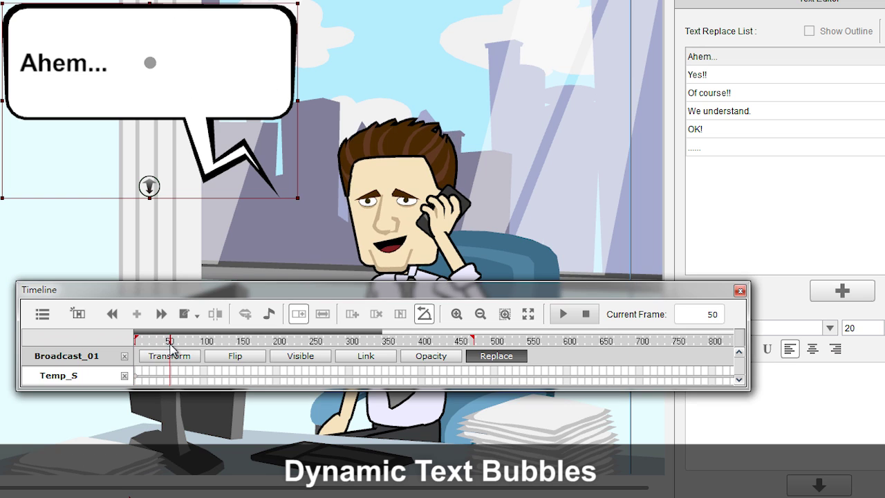
click(834, 430)
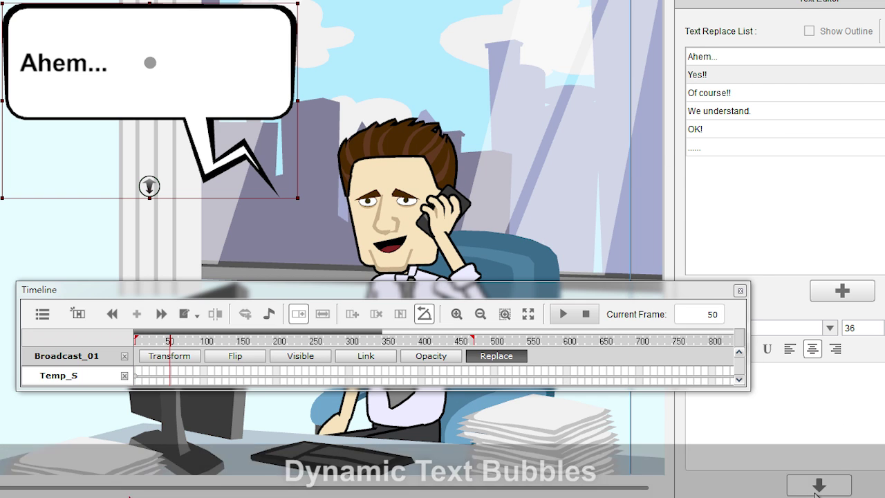
click(818, 487)
click(224, 343)
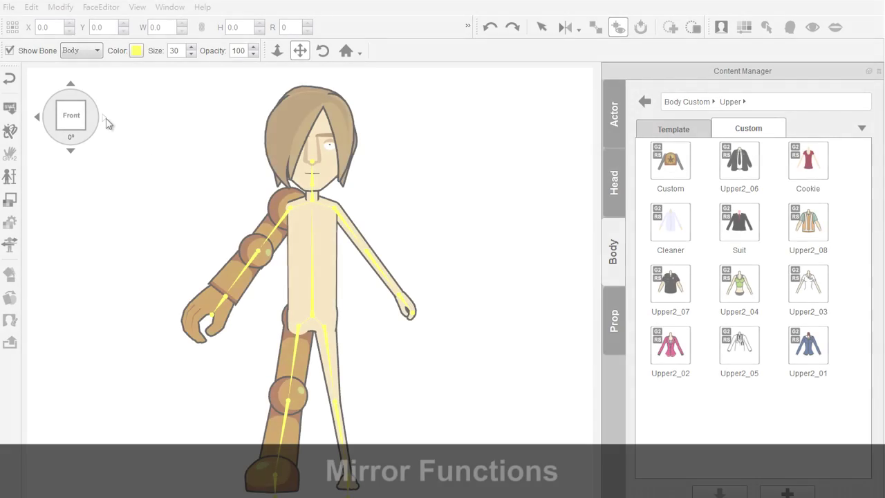
Turn the character to its back and mirror the wooden limb parts to the actor's left.
click(106, 119)
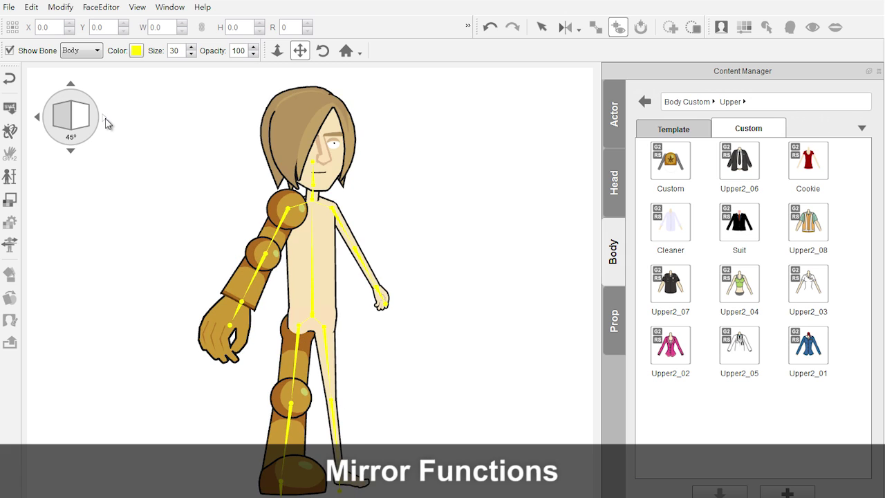
click(106, 119)
click(106, 119)
click(105, 122)
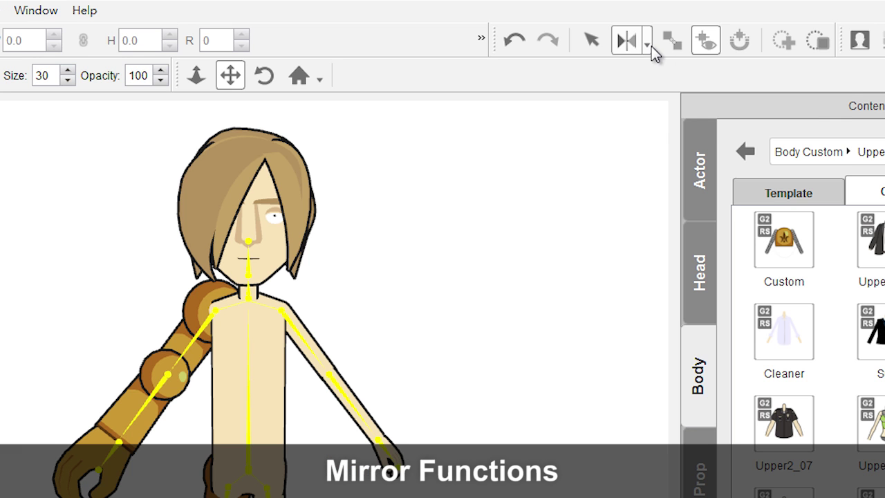
click(579, 29)
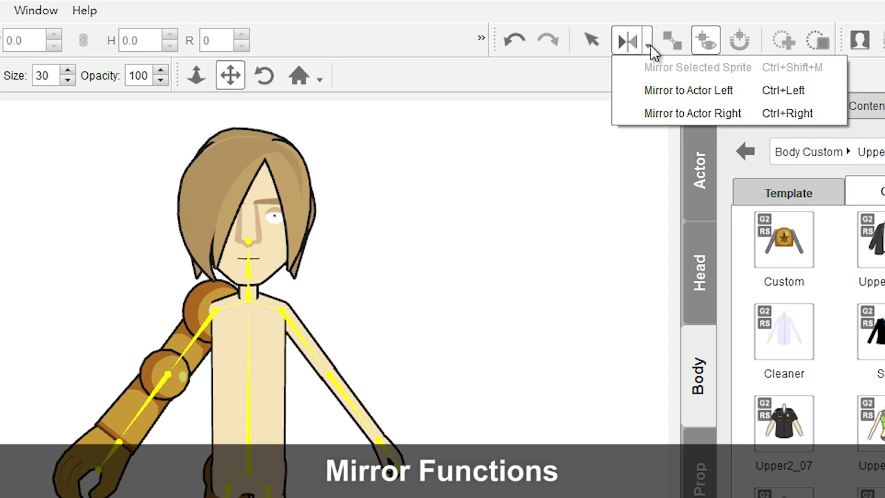
click(654, 92)
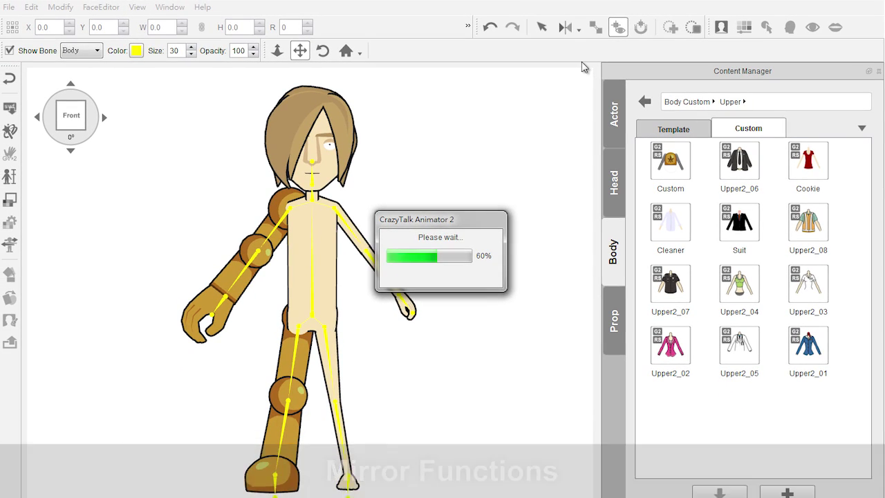
Rotate the character through every angle back to the front view to check the mirrored limbs.
click(106, 119)
click(106, 119)
click(106, 119)
click(106, 119)
click(106, 119)
click(106, 118)
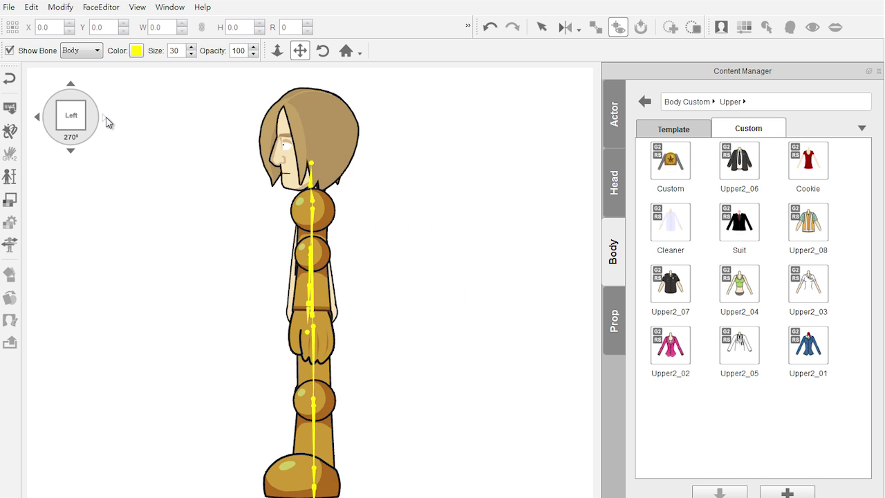
click(106, 119)
click(106, 119)
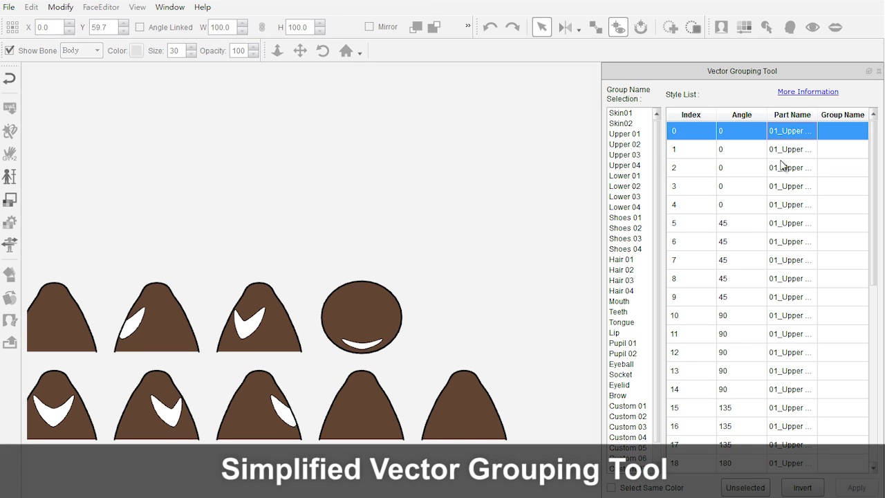
Group the bear's parts using Select Same Color, Invert and Apply, then preview Grayscale and another style.
click(781, 166)
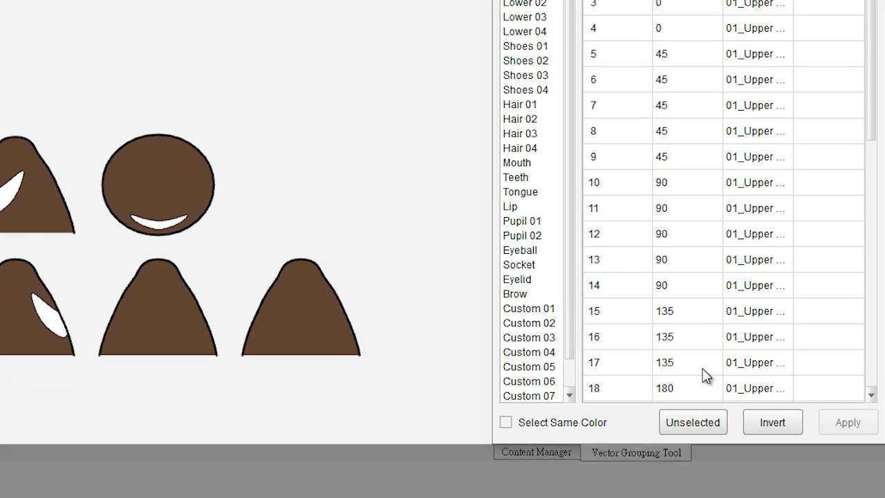
click(524, 427)
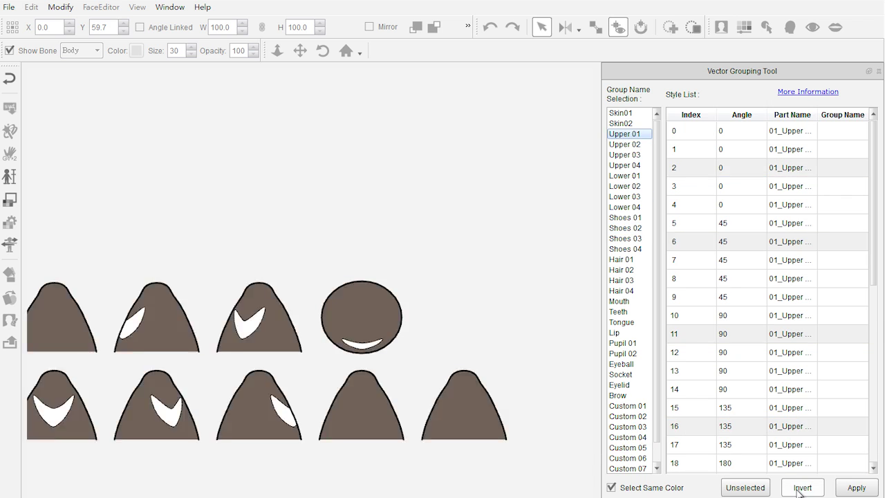
click(801, 487)
click(855, 487)
click(737, 260)
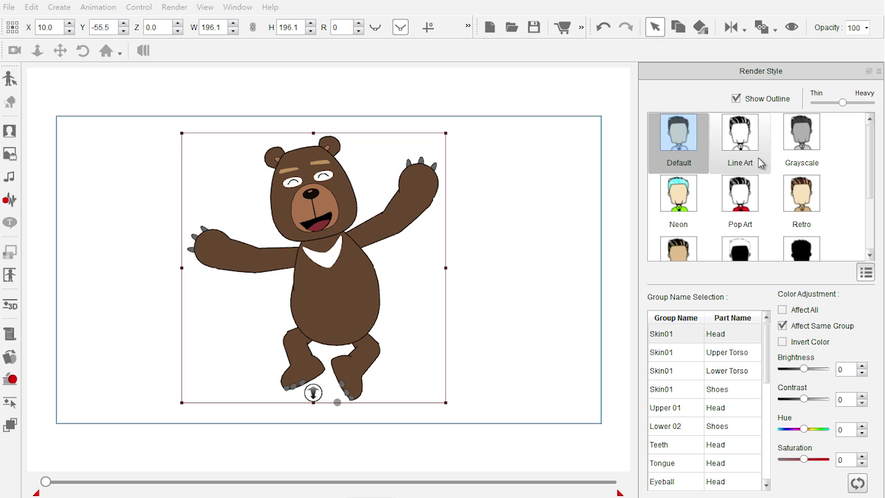
click(796, 143)
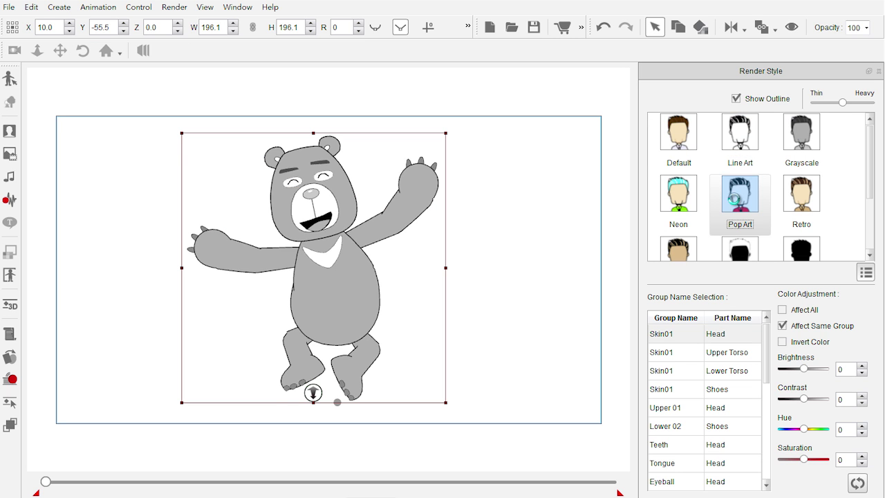
click(739, 250)
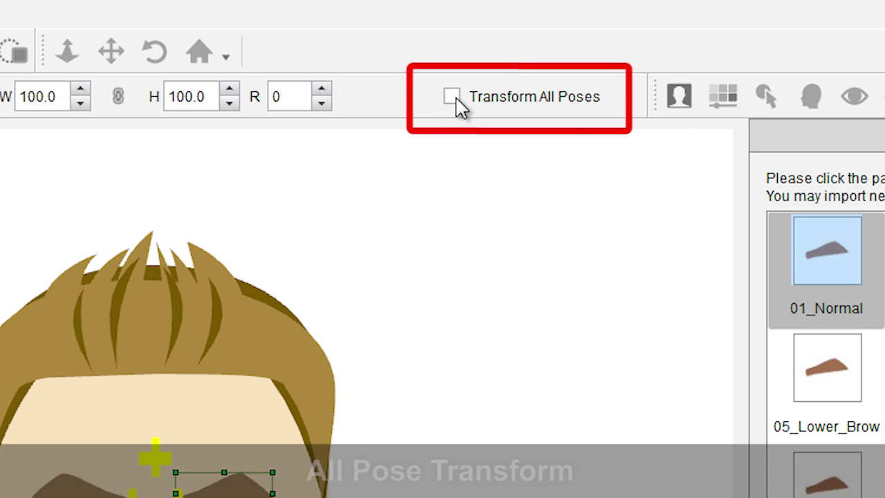
With Transform All Poses on, adjust the left brow, then try the 03_Happy brow and 04_Sad eye sprites.
click(447, 50)
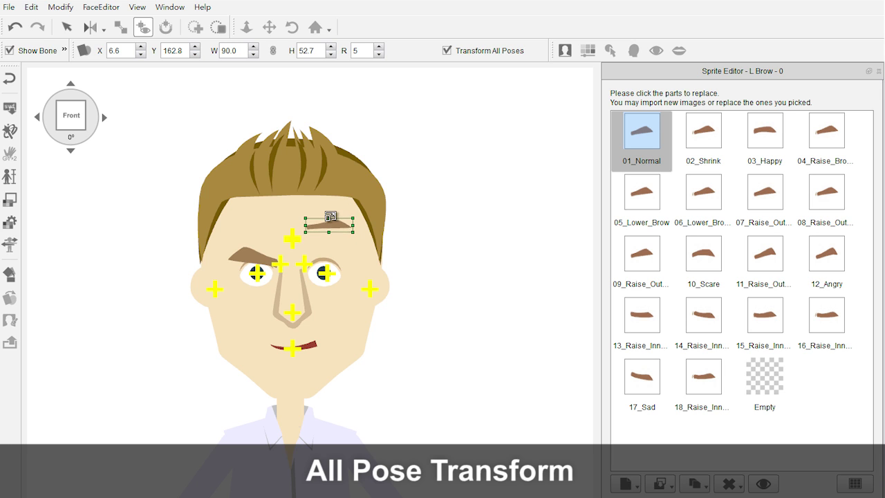
click(767, 142)
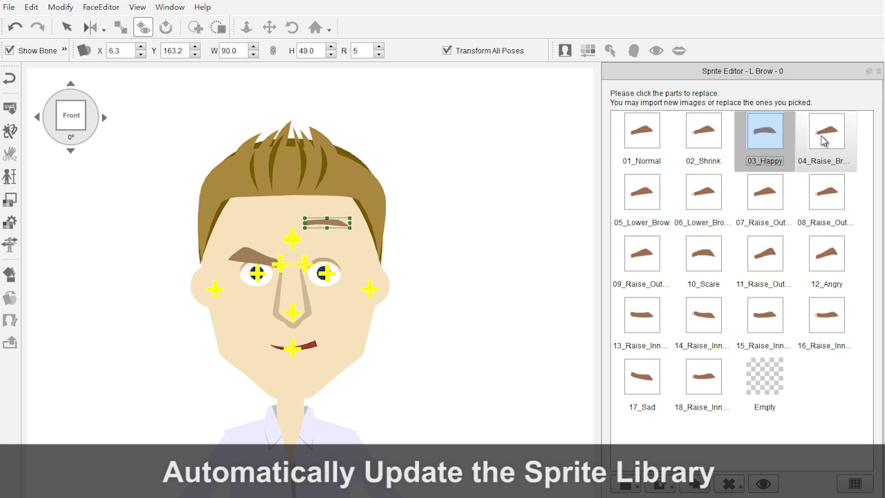
click(713, 137)
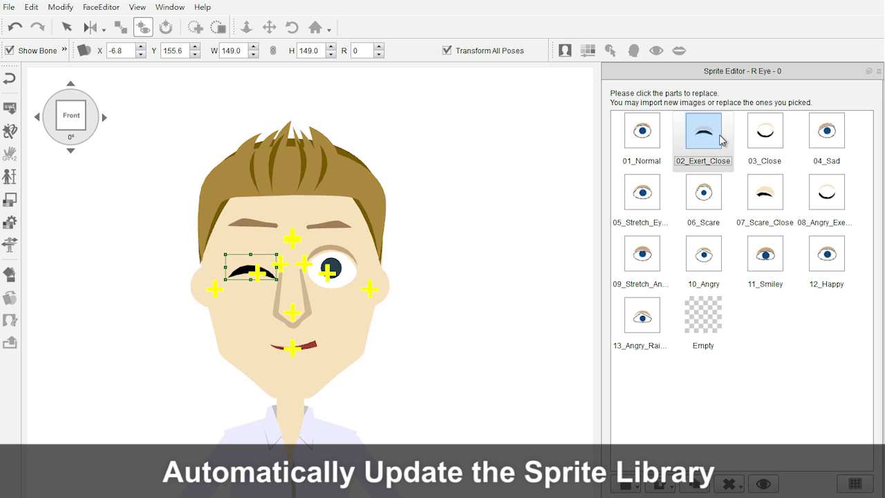
click(768, 140)
click(823, 140)
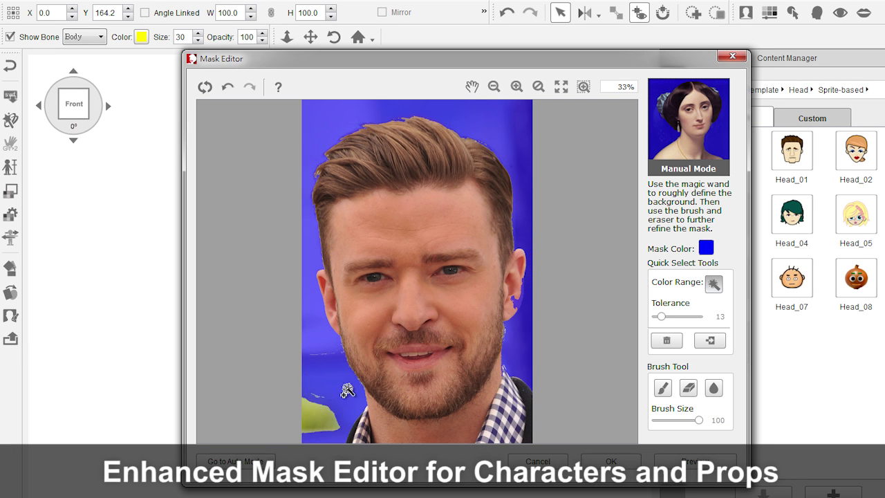
Mask out the photo background, keep the microphone stand, and move the character to centre stage.
mouse_move(359, 399)
mouse_down()
mouse_move(461, 423)
mouse_move(510, 385)
mouse_up()
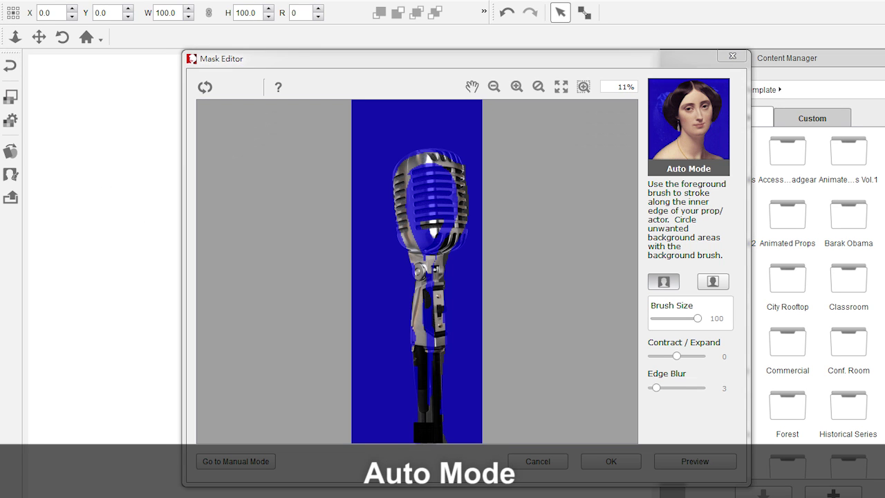
drag(427, 435, 429, 331)
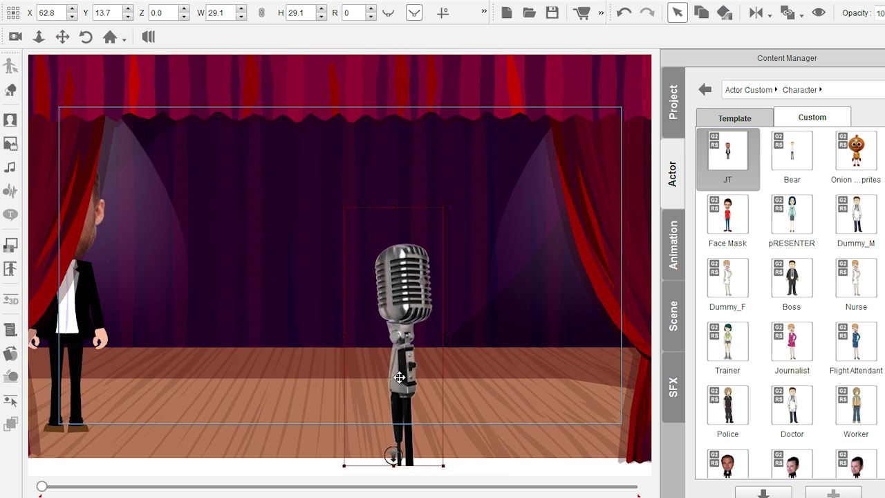
drag(401, 297, 382, 297)
drag(78, 313, 360, 313)
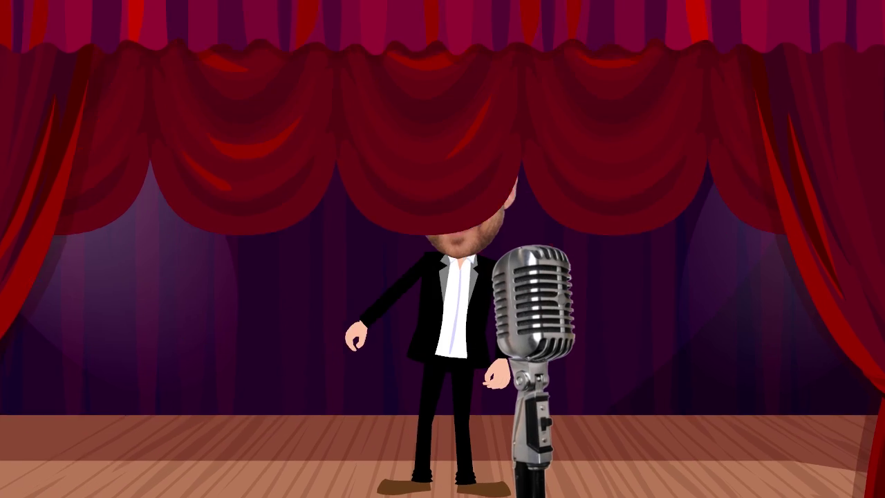